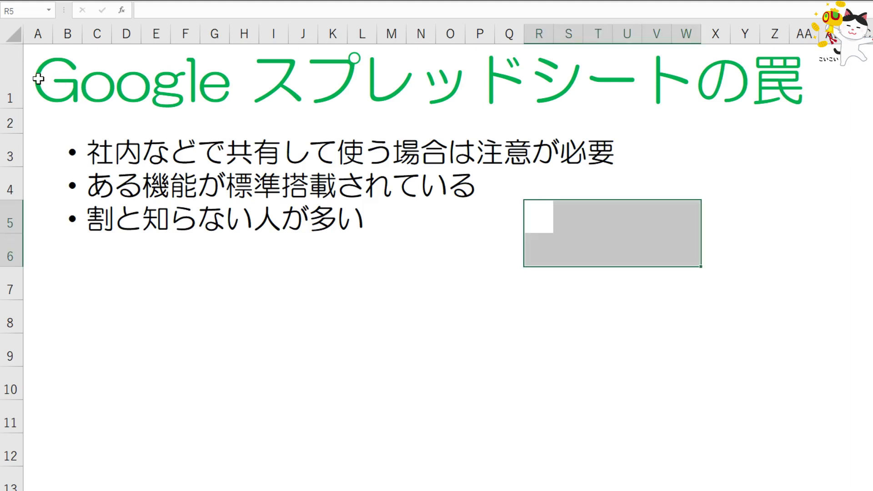
# - Highlight the slide's title row, then each of its three bullet lines in turn
pyautogui.moveTo(39, 77); pyautogui.dragTo(837, 98)
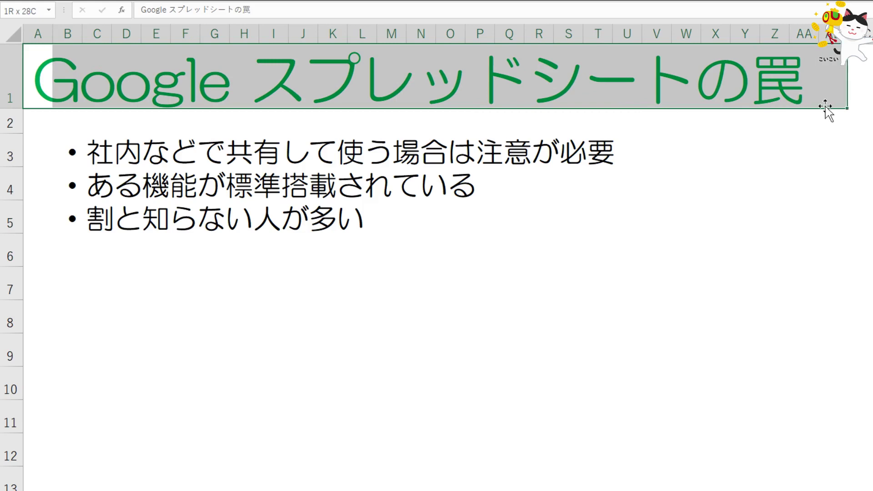
pyautogui.click(693, 254)
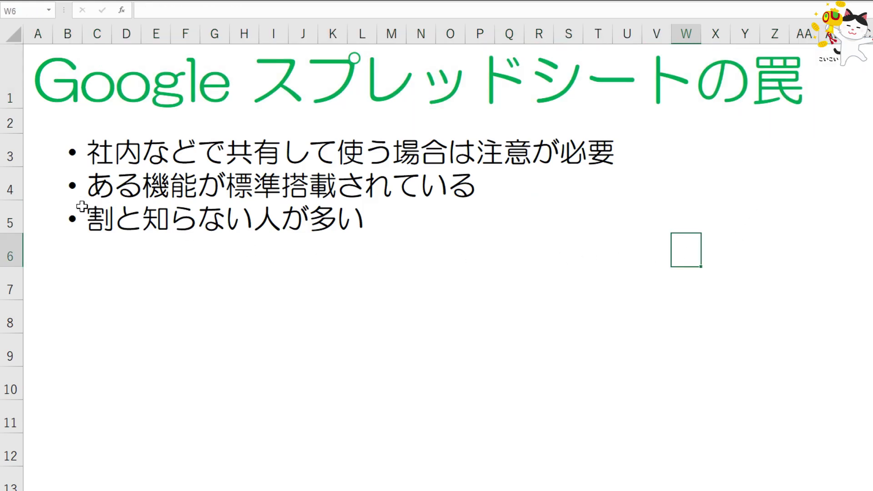
pyautogui.click(625, 76)
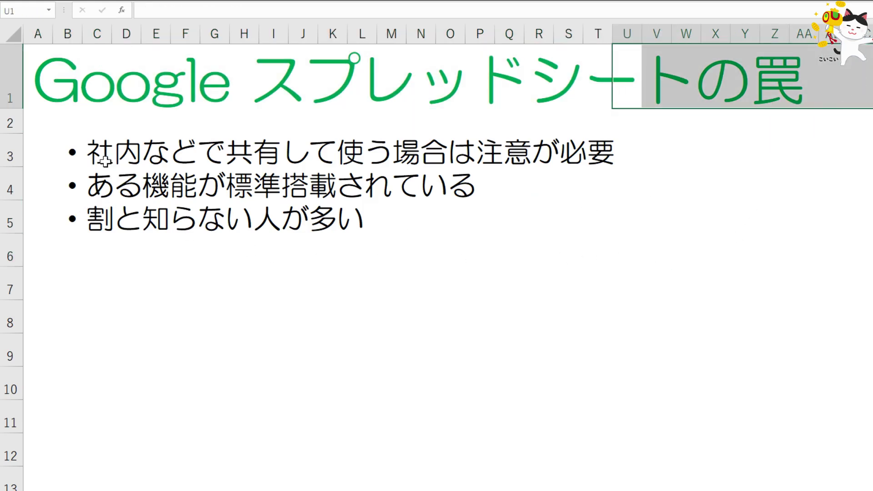
pyautogui.click(78, 150)
pyautogui.moveTo(79, 150); pyautogui.dragTo(627, 152)
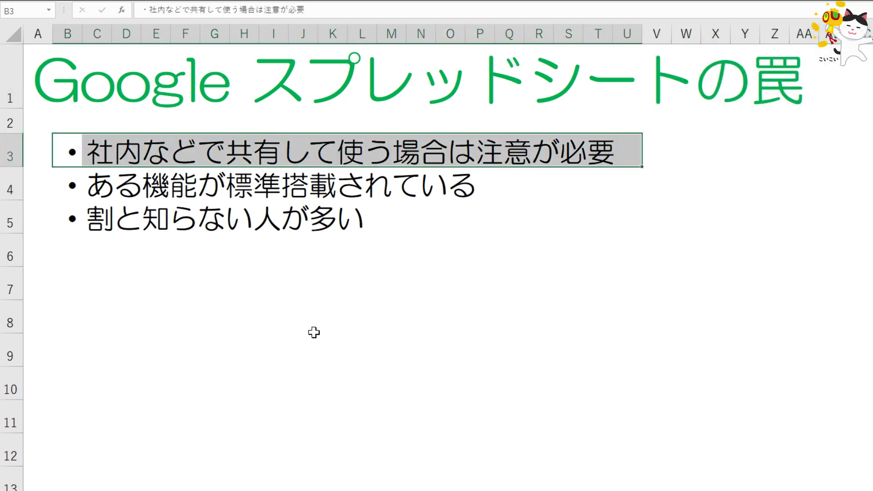
pyautogui.moveTo(69, 188); pyautogui.dragTo(531, 196)
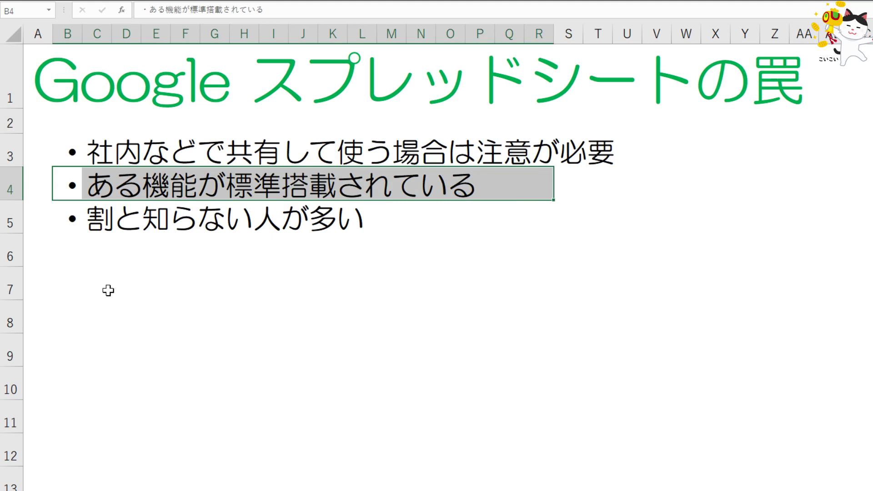
pyautogui.moveTo(69, 221); pyautogui.dragTo(383, 240)
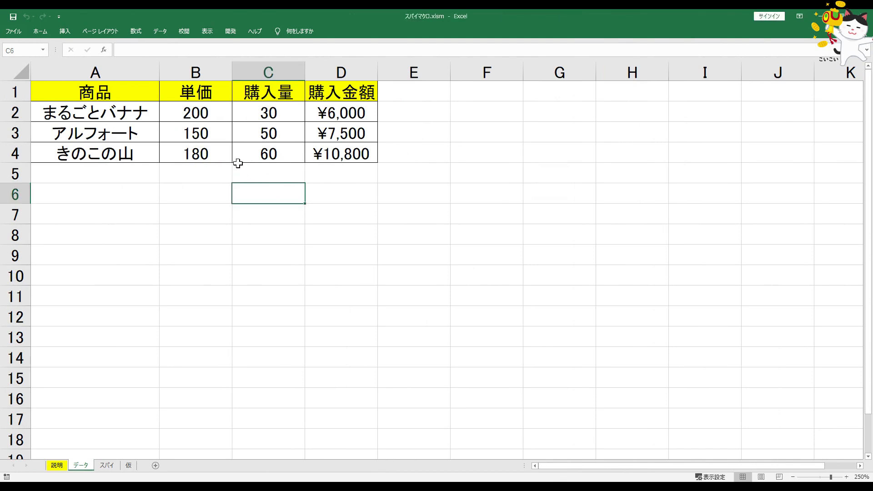
# - Select the product table A1:D4 on the データ sheet
pyautogui.click(113, 117)
pyautogui.click(145, 98)
pyautogui.moveTo(144, 99); pyautogui.dragTo(341, 150)
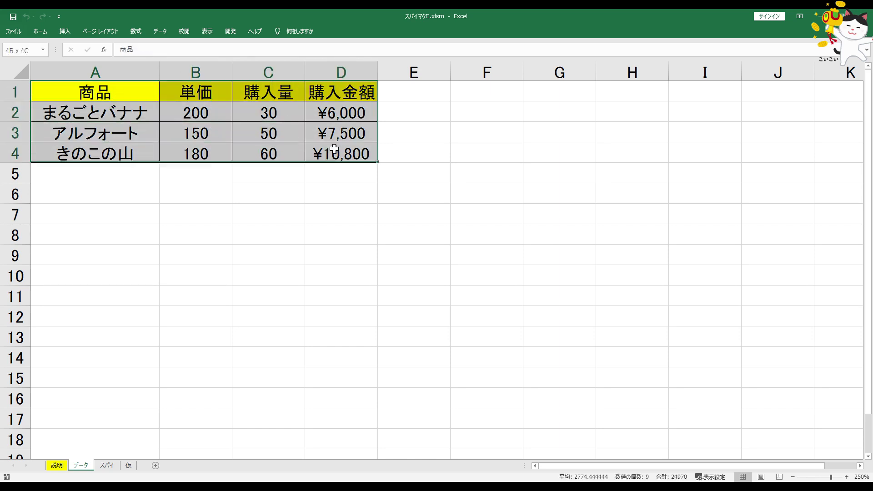
# - Change the 購入量 quantities in C2, C3 and C4 from 30, 50, 60 to 3, 5, 6
pyautogui.doubleClick(296, 111)
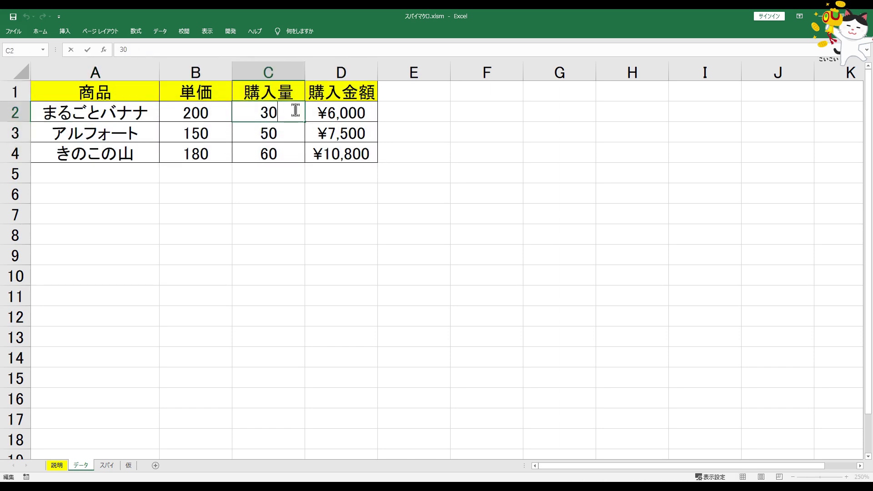
pyautogui.press('BackSpace')
pyautogui.doubleClick(286, 132)
pyautogui.press('BackSpace')
pyautogui.doubleClick(286, 153)
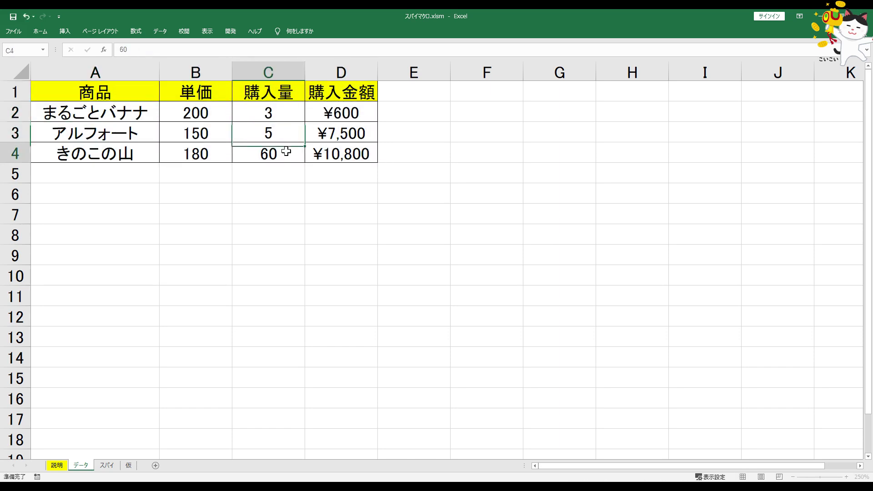
pyautogui.press('BackSpace')
pyautogui.click(286, 189)
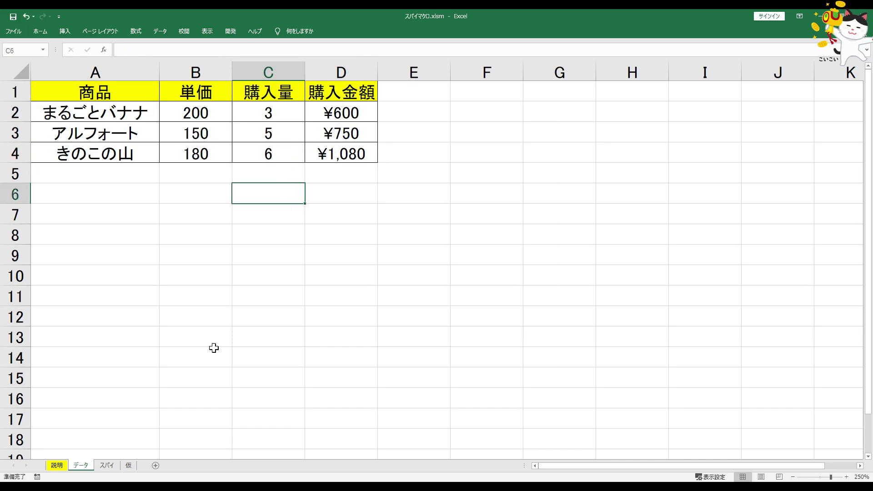
# - Switch to the スパイ sheet and highlight the log table and its new row-5 entry
pyautogui.click(114, 465)
pyautogui.click(409, 238)
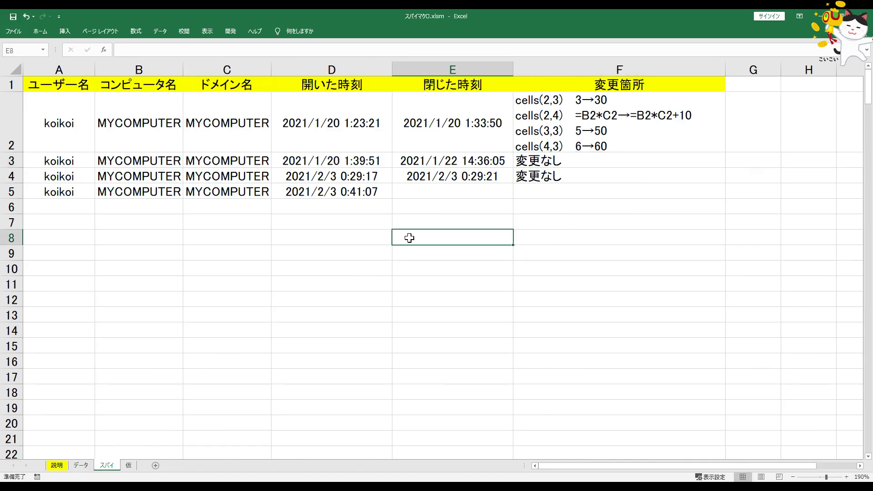
pyautogui.click(551, 203)
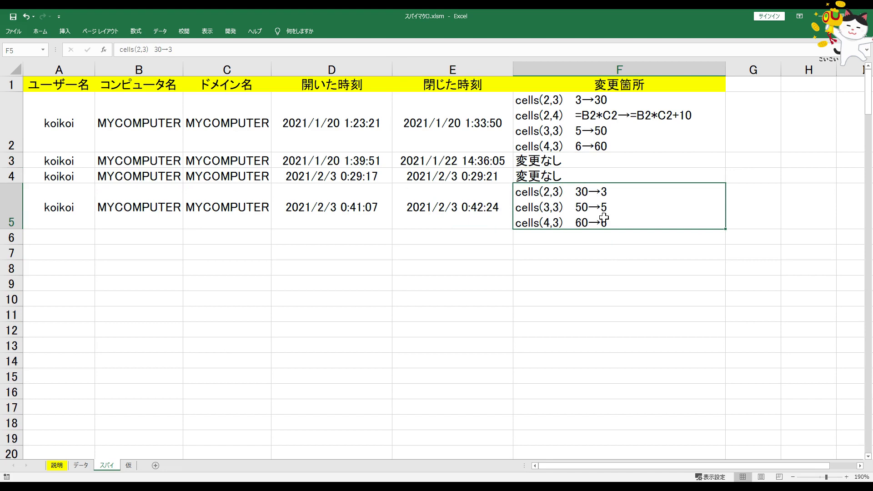
pyautogui.moveTo(519, 219); pyautogui.dragTo(40, 84)
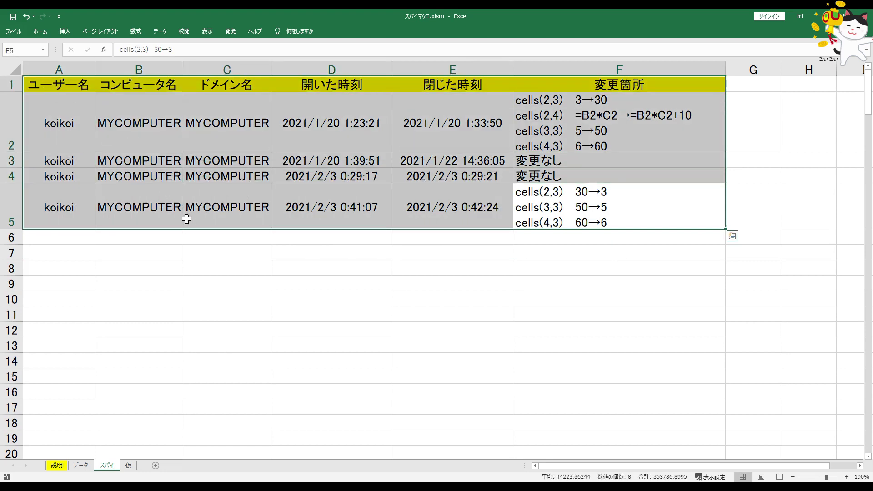
pyautogui.moveTo(71, 208); pyautogui.dragTo(593, 196)
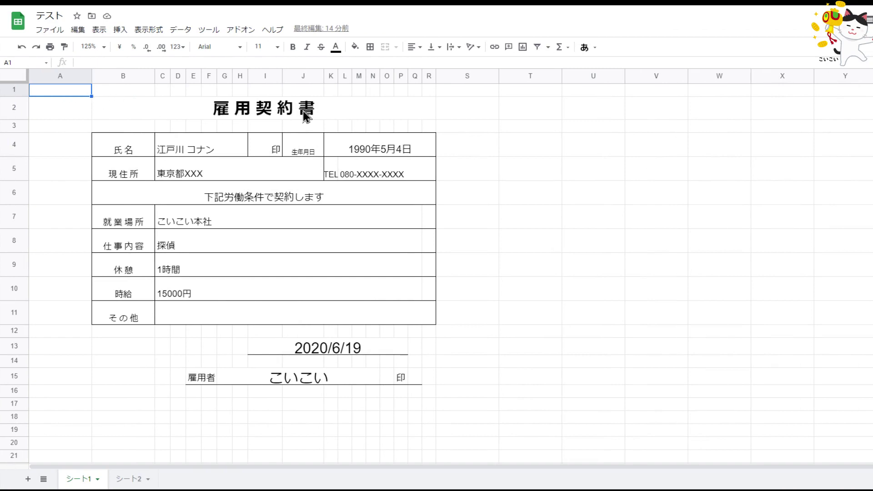
# - In the テスト contract sheet, select the contract area and the 15000円 wage cell, then open File
pyautogui.moveTo(593, 92); pyautogui.dragTo(77, 414)
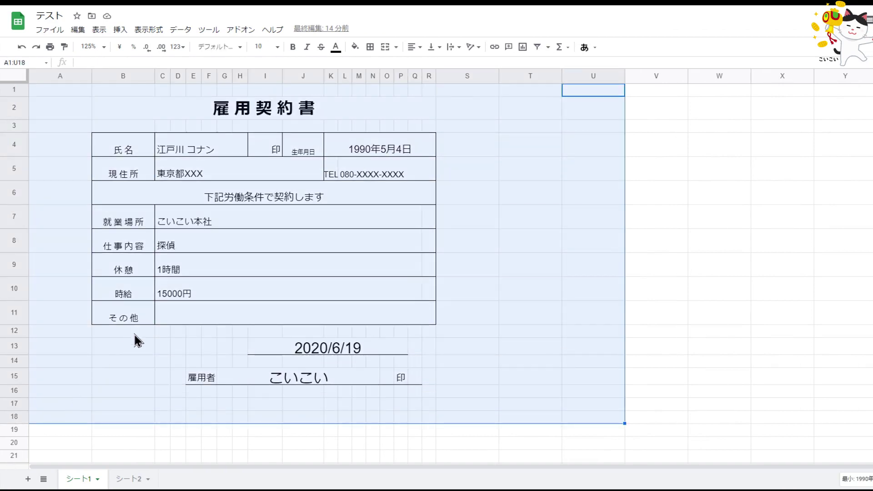
pyautogui.click(172, 293)
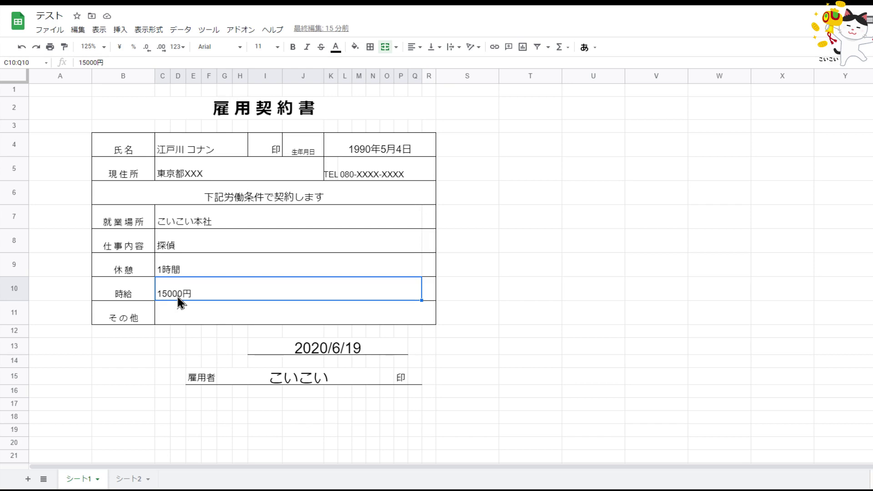
pyautogui.click(50, 30)
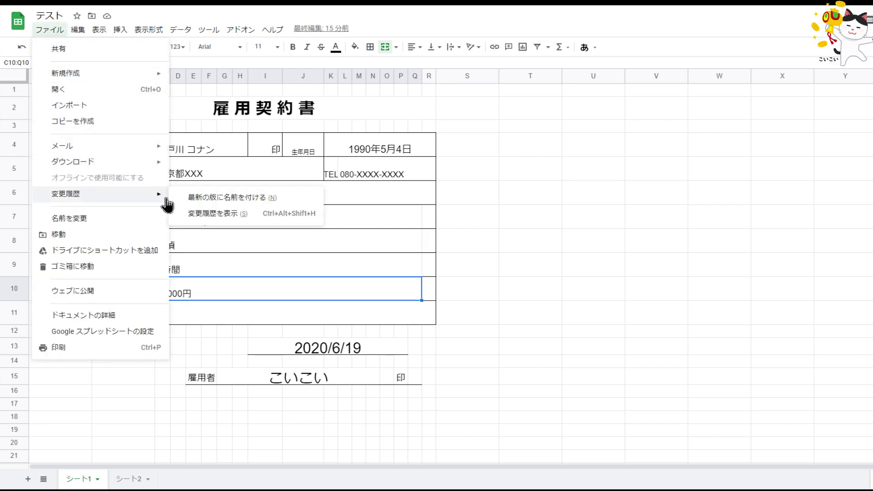
pyautogui.moveTo(95, 194)
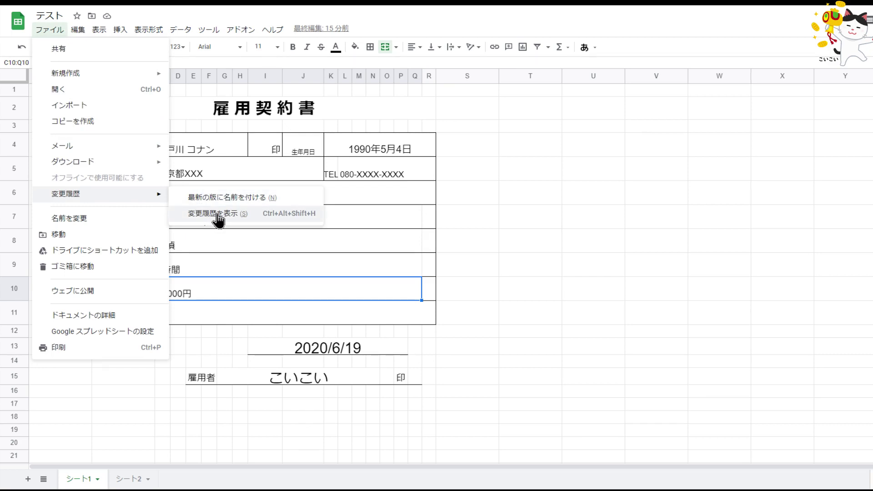
# - Open version history and compare the 18:14, 18:15 and 18:16 versions, ending on 18:15
pyautogui.click(217, 216)
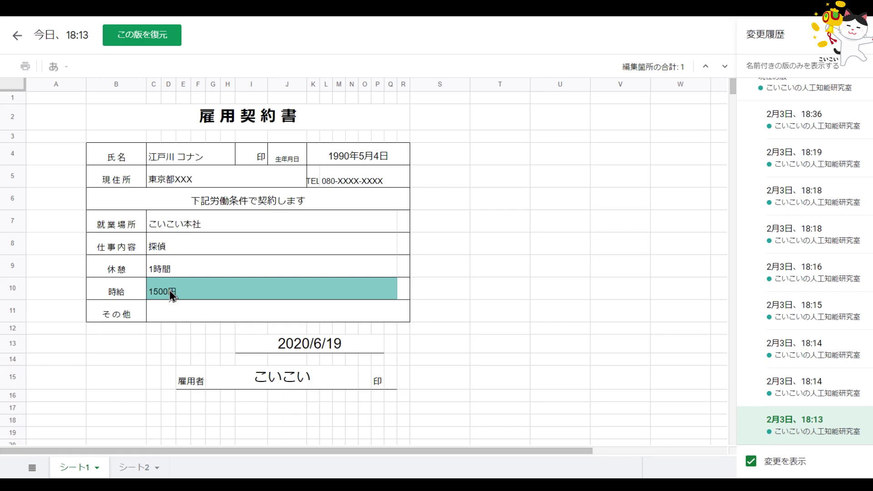
pyautogui.click(803, 384)
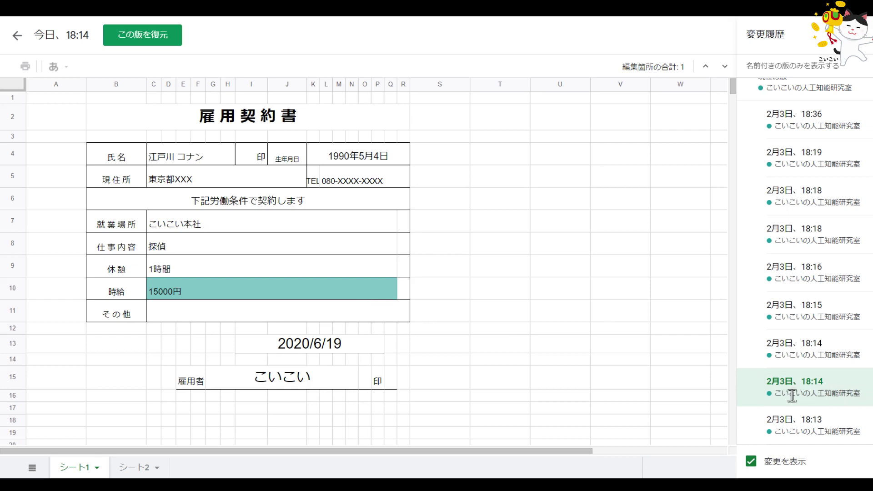
pyautogui.click(793, 345)
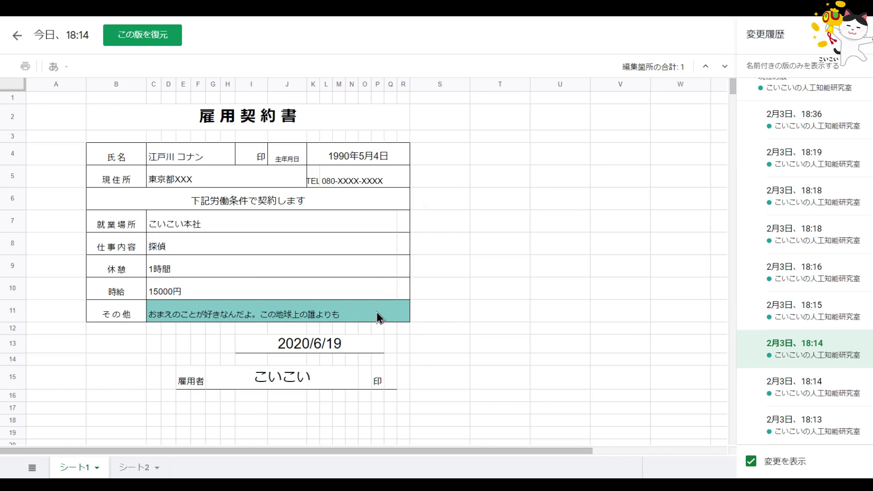
pyautogui.click(798, 312)
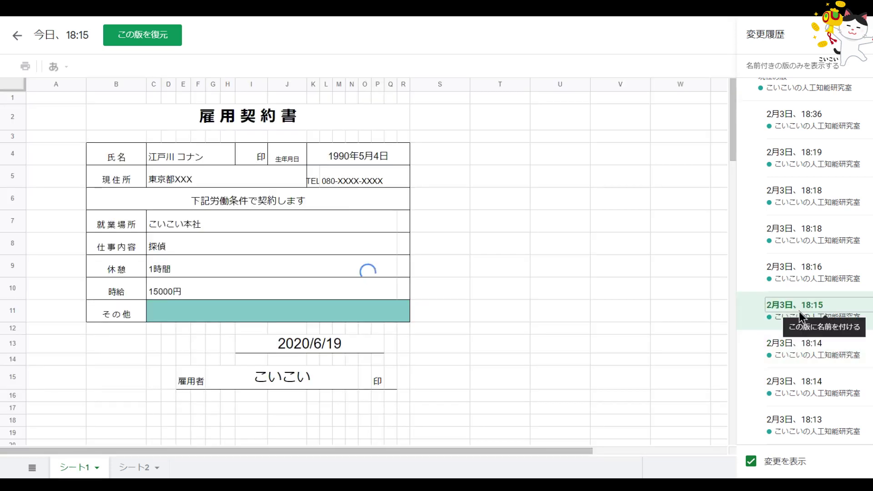
pyautogui.click(801, 345)
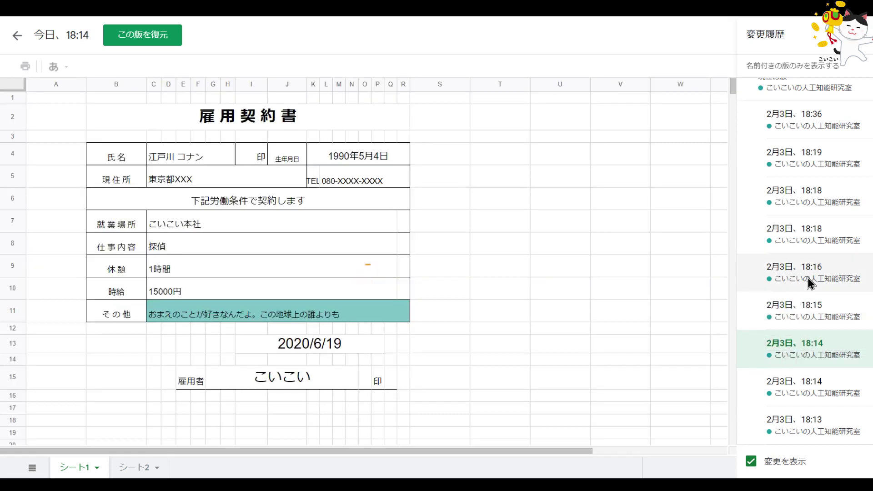
pyautogui.click(808, 277)
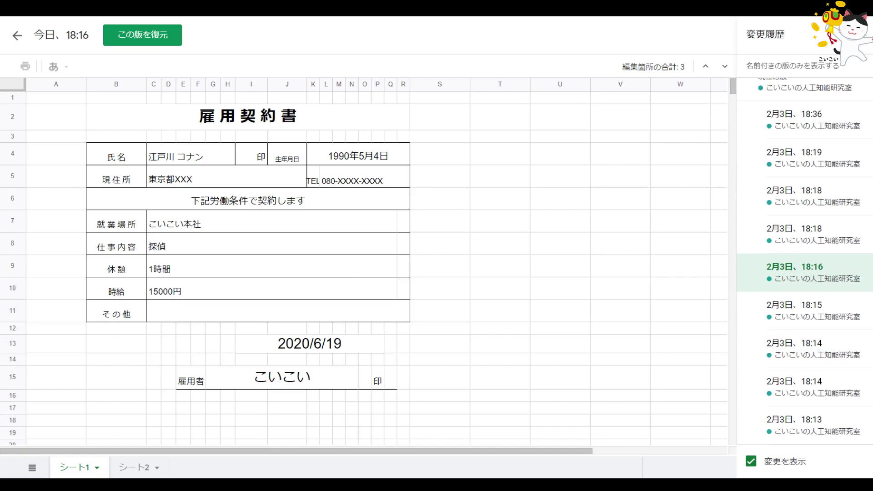
pyautogui.click(807, 311)
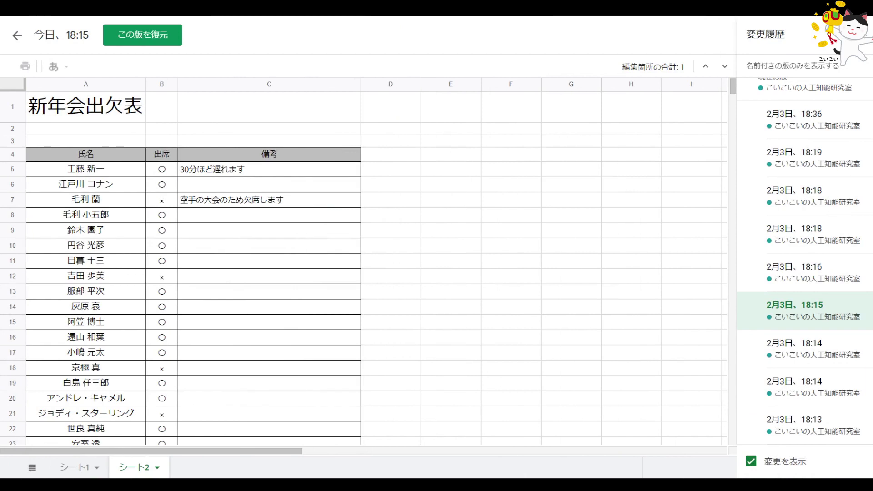
# - Inspect the 18:15 version's edits: the C5 late-arrival remark, B8 mark and C7 absence remark
pyautogui.doubleClick(279, 176)
pyautogui.doubleClick(162, 216)
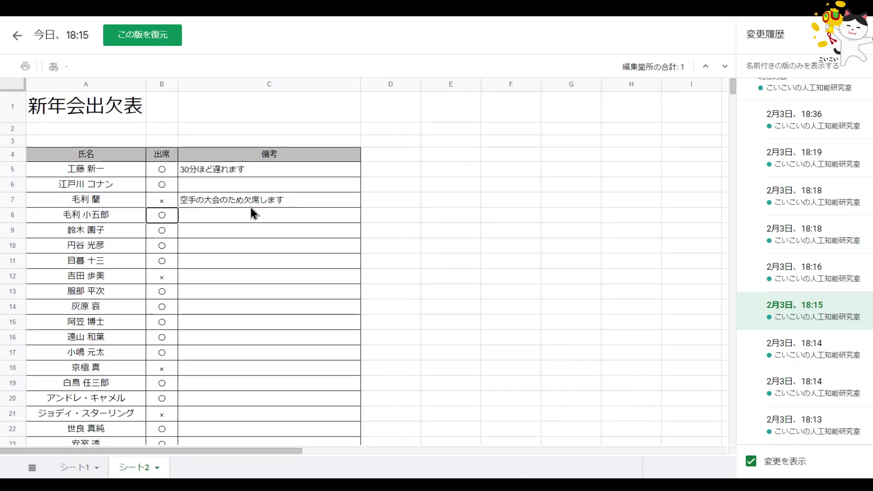
pyautogui.click(235, 170)
pyautogui.click(235, 197)
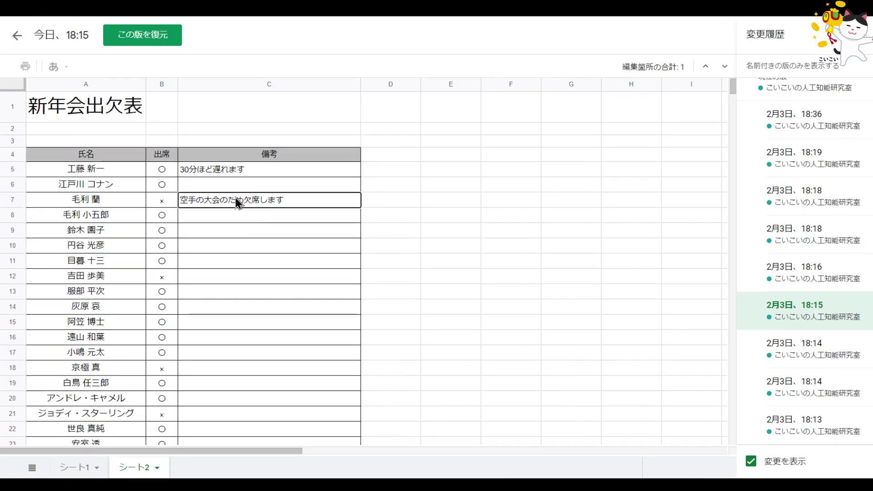
pyautogui.scroll(-3, 259, 217)
pyautogui.scroll(3, 259, 216)
pyautogui.scroll(-1, 259, 217)
pyautogui.scroll(1, 259, 216)
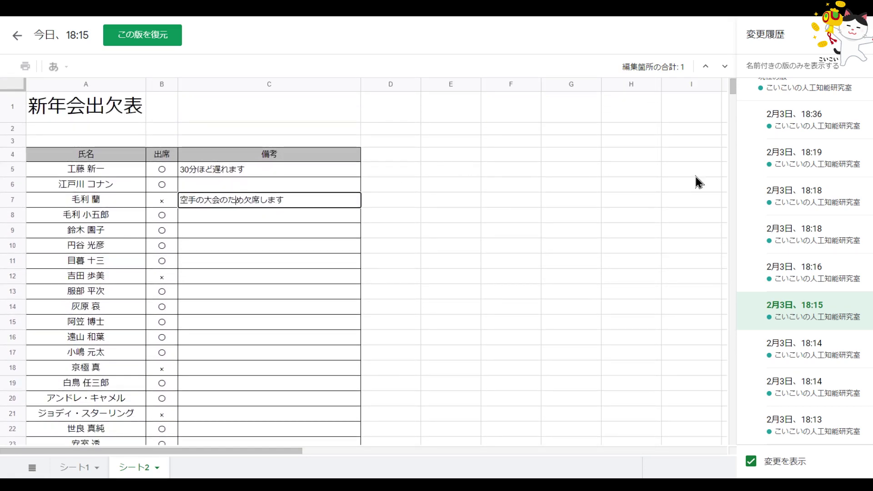
# - Show the 18:18 version and point out its highlighted remark in C11
pyautogui.click(808, 237)
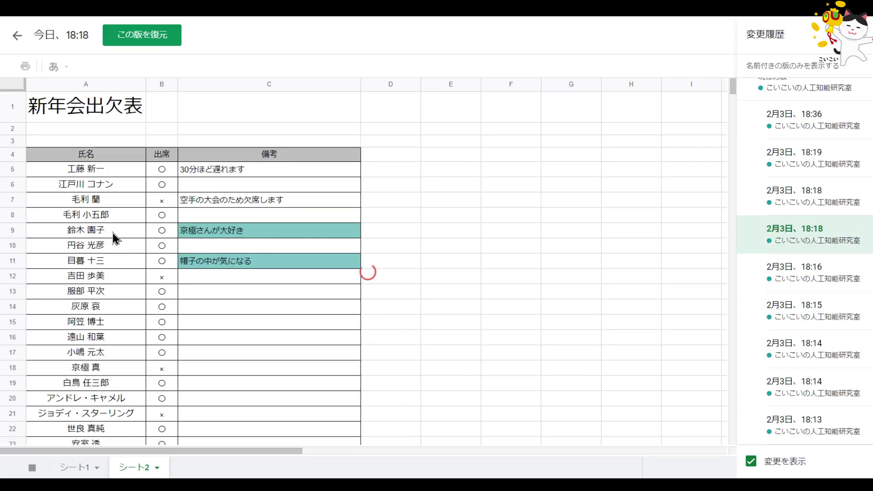
pyautogui.click(87, 260)
pyautogui.click(224, 260)
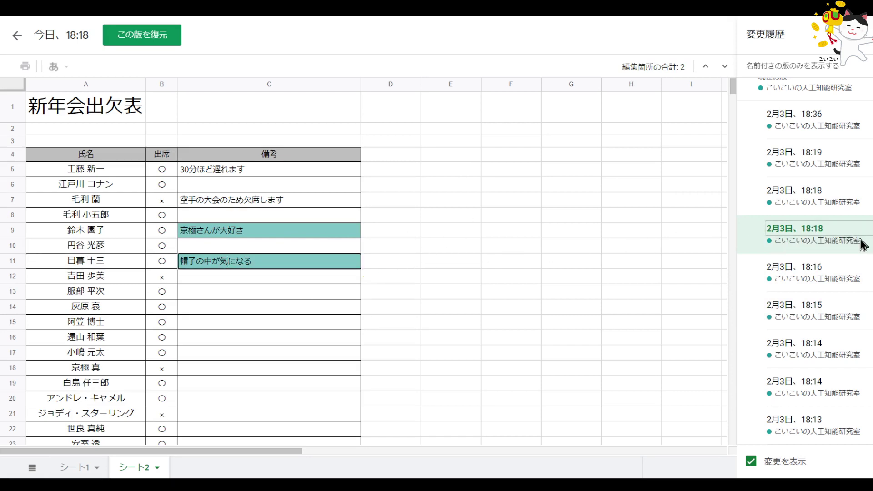
pyautogui.scroll(-1, 254, 242)
pyautogui.scroll(-1, 301, 244)
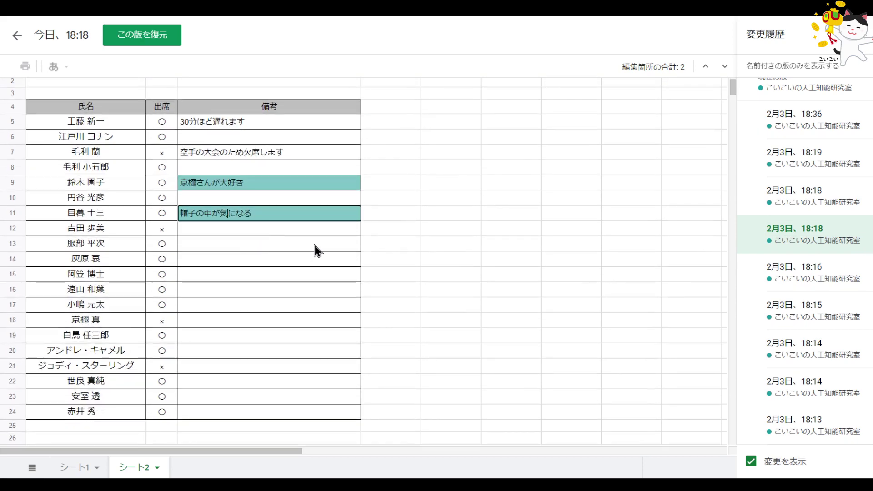
pyautogui.scroll(2, 315, 244)
pyautogui.scroll(-1, 316, 246)
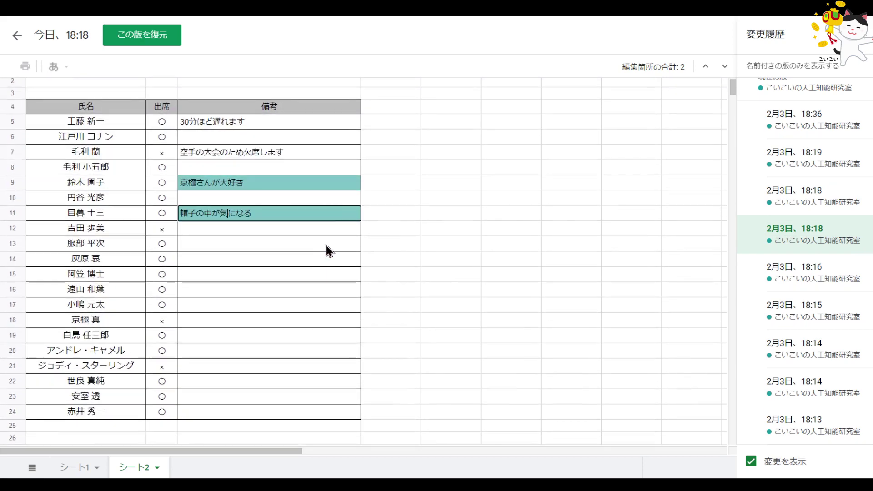
# - Show the earlier 18:18 version and scroll through its highlighted edits
pyautogui.click(812, 198)
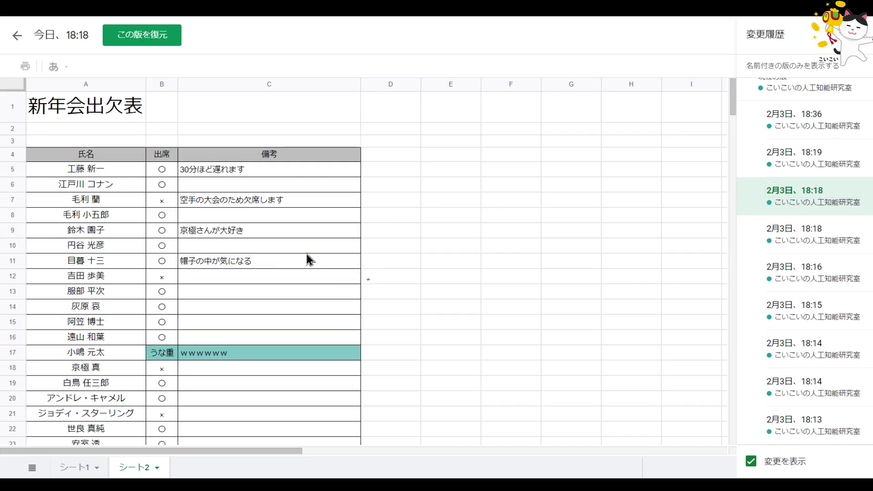
pyautogui.scroll(-2, 255, 263)
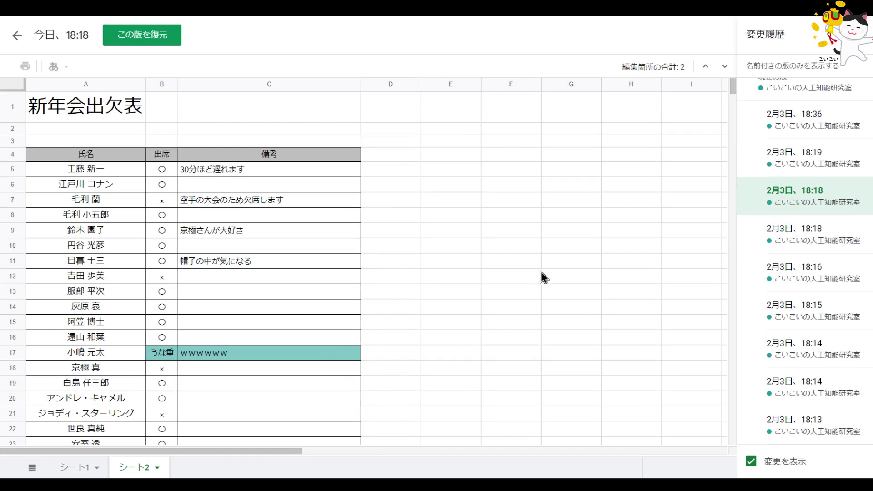
pyautogui.scroll(-2, 368, 352)
pyautogui.scroll(-1, 421, 334)
pyautogui.scroll(3, 429, 332)
# - Show the 18:19 version and review its emptied column-C remarks and B17 mark
pyautogui.click(793, 154)
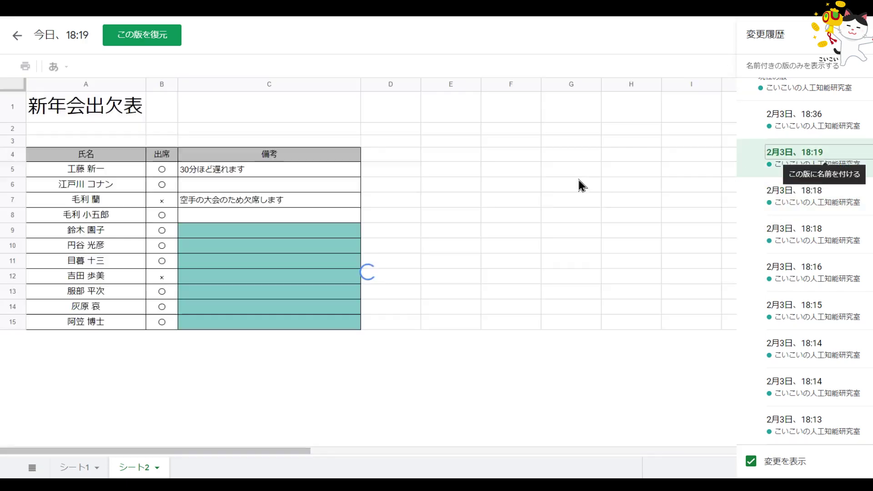
pyautogui.scroll(-2, 359, 251)
pyautogui.scroll(2, 389, 248)
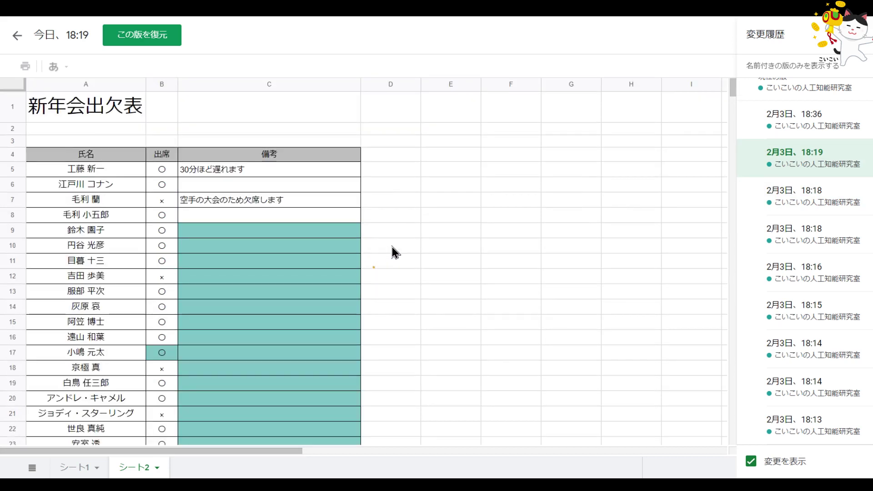
pyautogui.scroll(-2, 400, 243)
pyautogui.scroll(2, 405, 241)
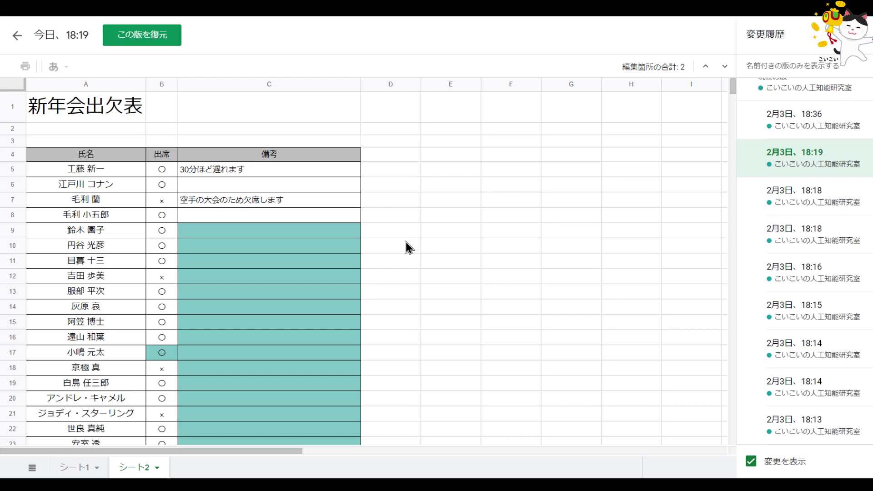
pyautogui.scroll(-1, 406, 242)
pyautogui.scroll(1, 406, 242)
pyautogui.scroll(-1, 423, 241)
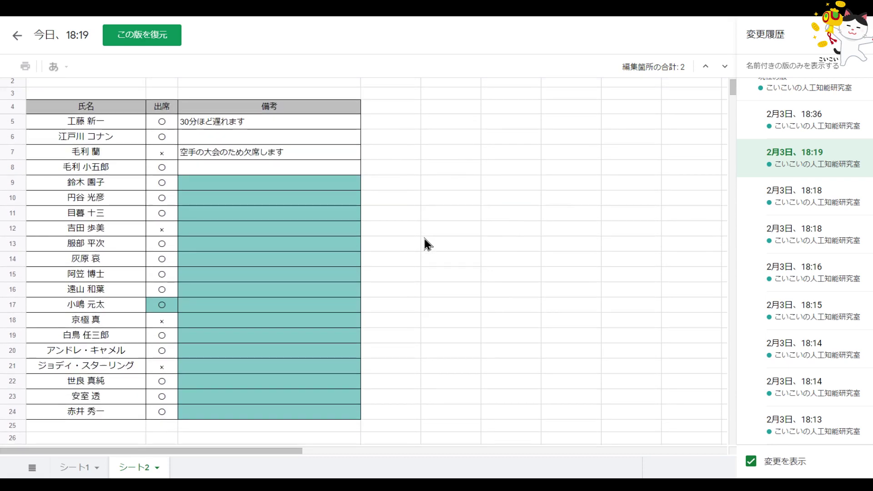
pyautogui.scroll(-2, 428, 242)
pyautogui.scroll(2, 427, 242)
pyautogui.scroll(-1, 428, 241)
pyautogui.scroll(1, 428, 243)
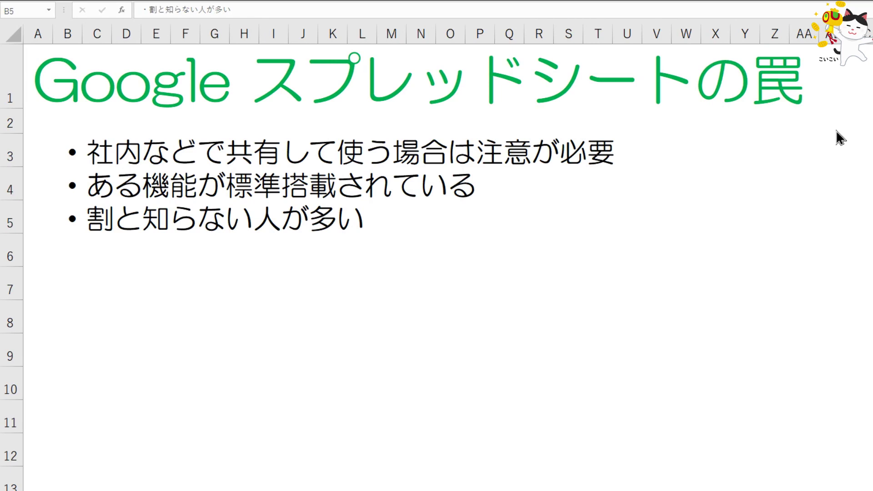
pyautogui.moveTo(816, 87); pyautogui.dragTo(43, 85)
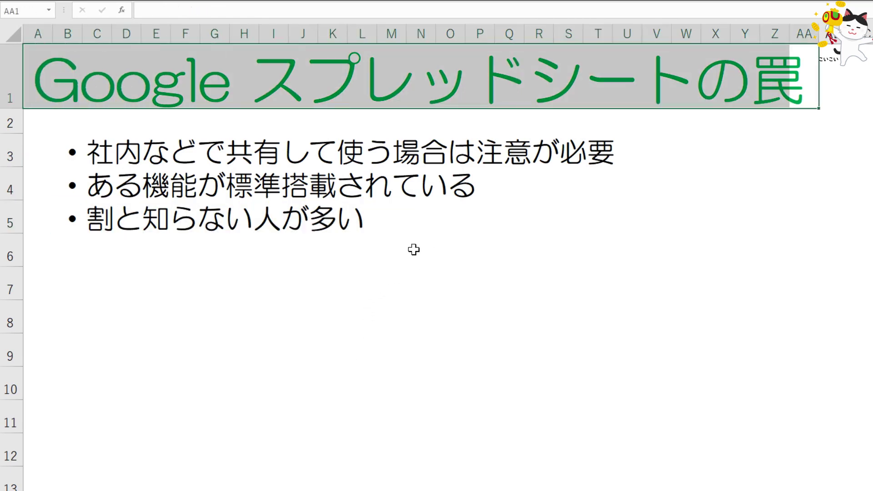
pyautogui.moveTo(67, 219); pyautogui.dragTo(400, 226)
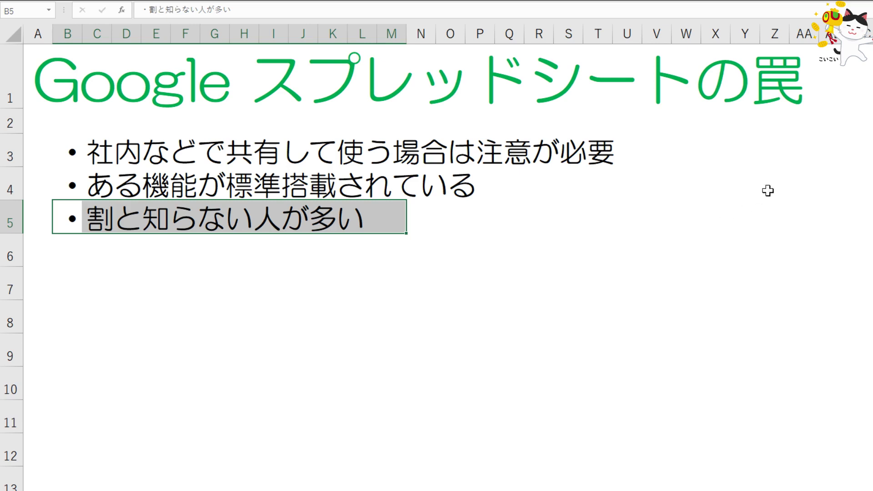
pyautogui.click(808, 169)
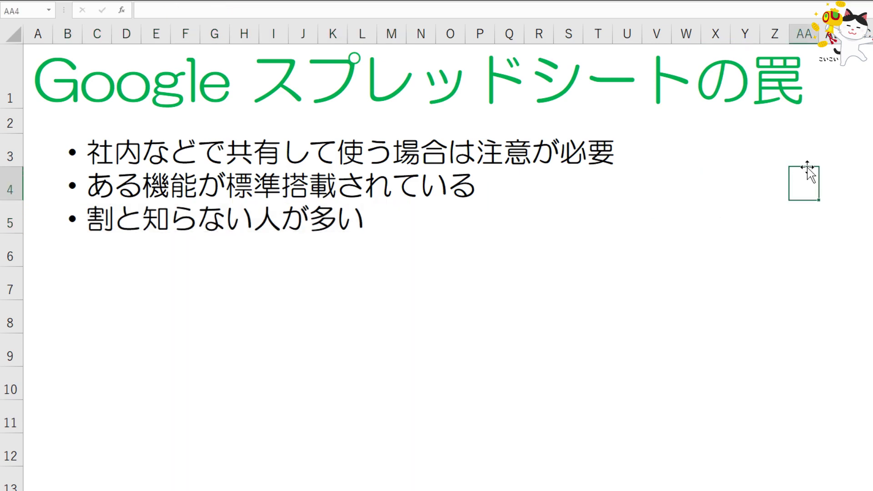